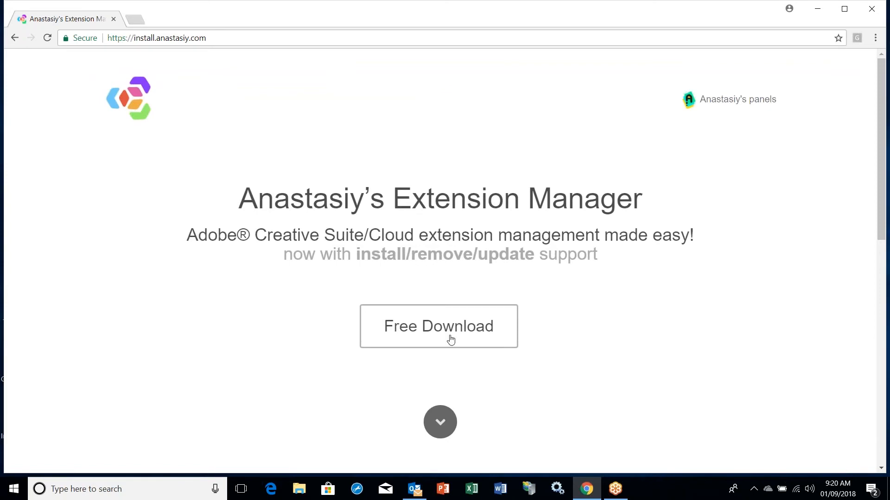
Download the Windows v2.03 ExtensionManager_win.zip (25.7 MB) from the Free Download section.
click(444, 335)
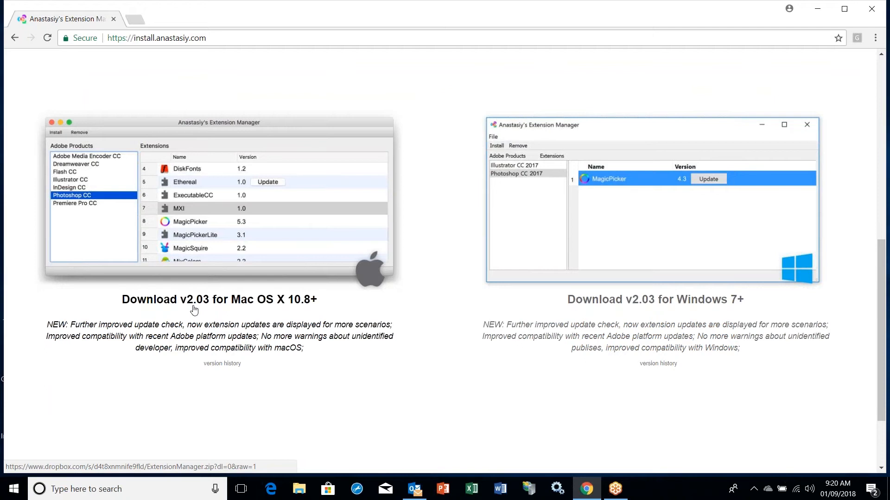
click(628, 291)
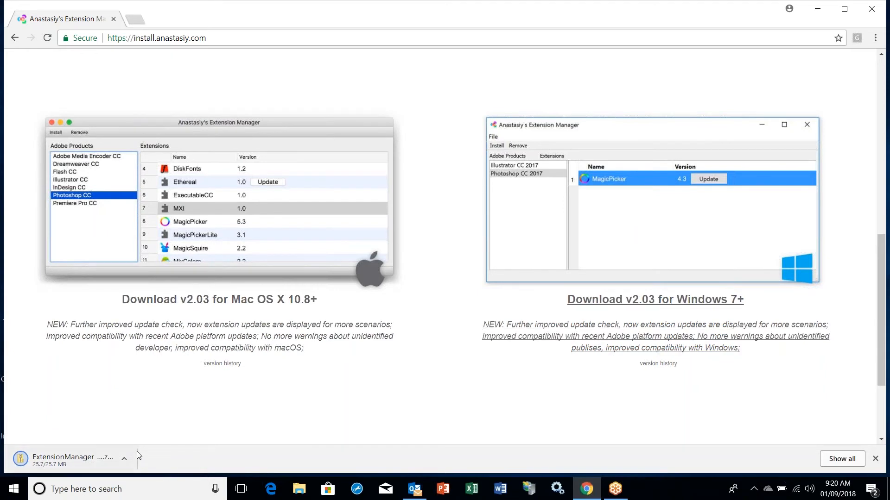
click(118, 462)
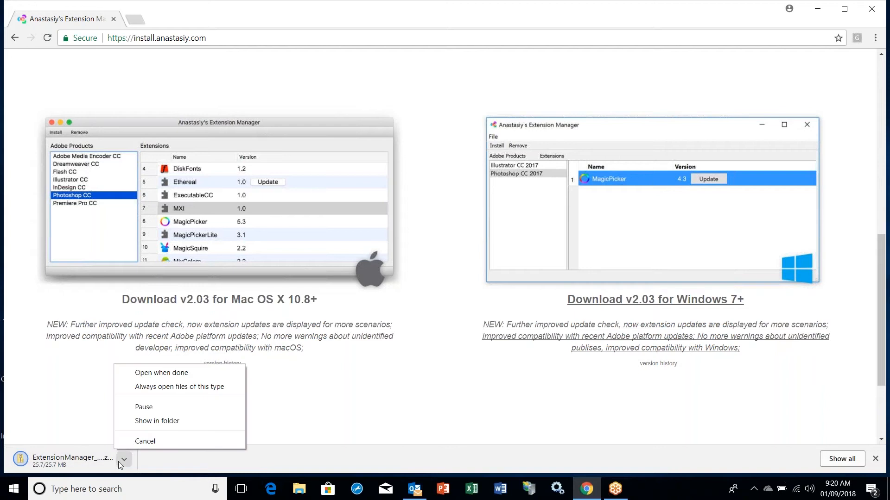
Extract all files from the ExtensionManager_win archive in the Downloads folder.
click(157, 421)
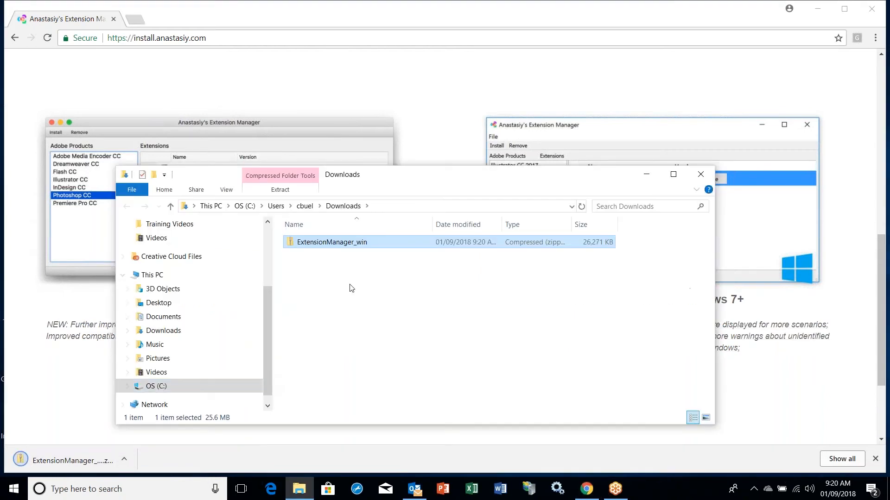
right_click(322, 246)
click(356, 253)
click(528, 364)
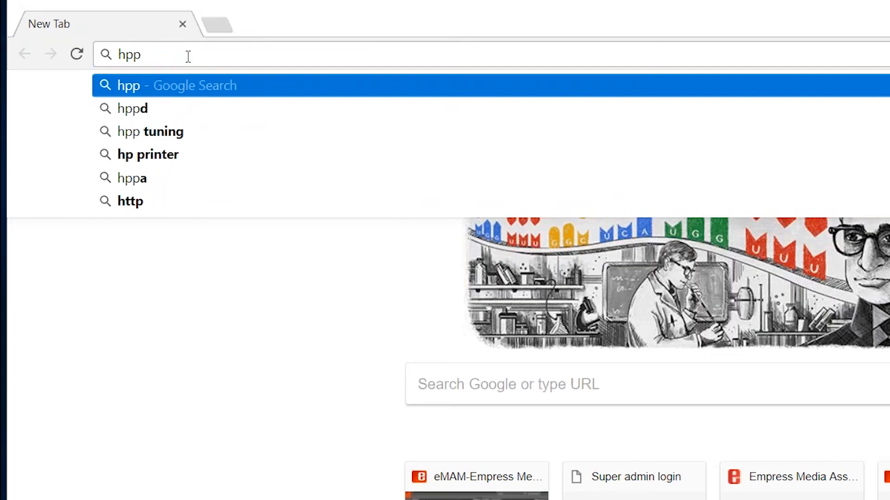
key(BackSpace)
key(BackSpace)
key(BackSpace)
text(h)
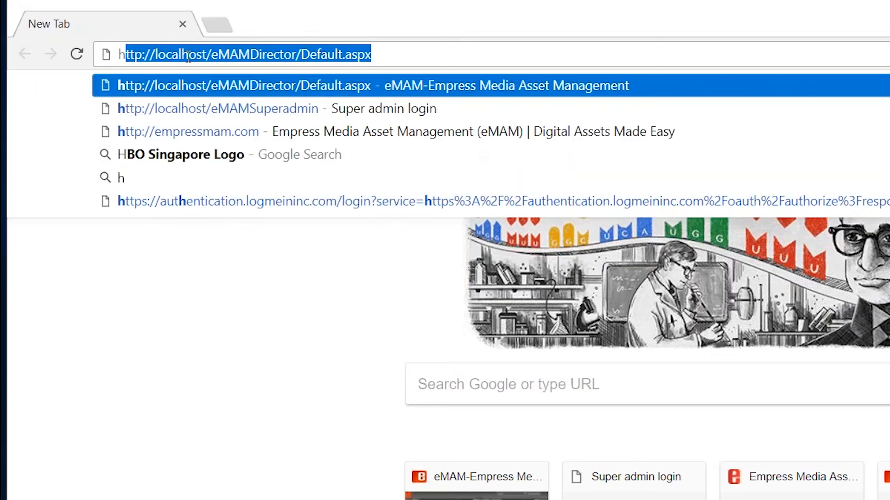
text(ttp:/)
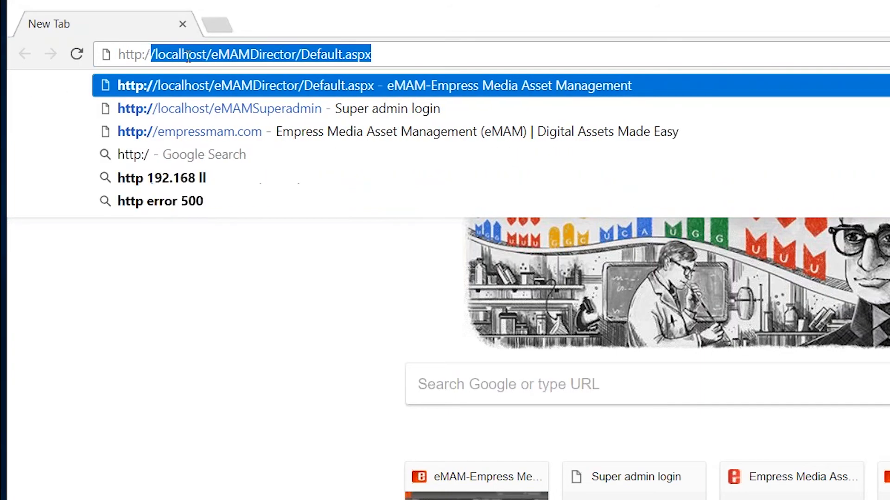
text(/)
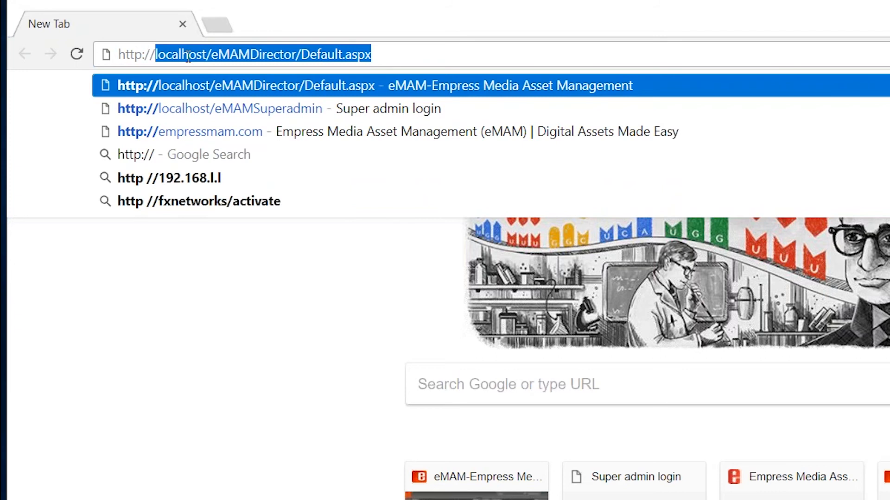
text(chuck)
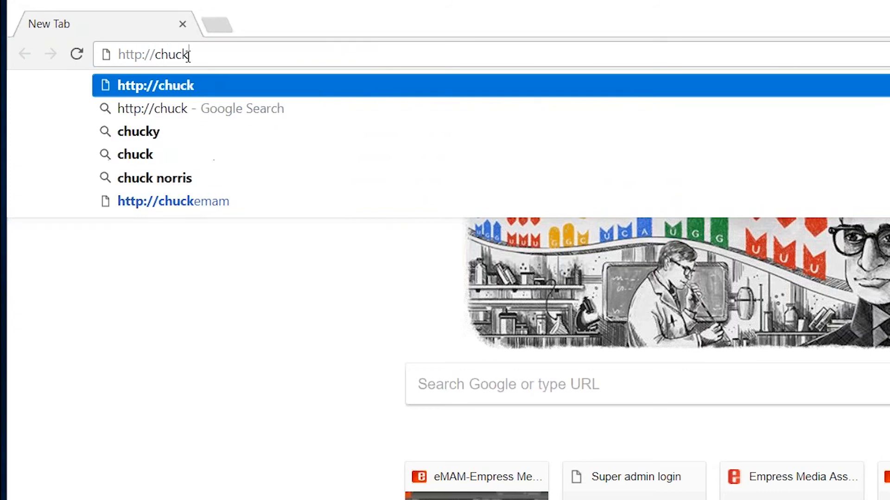
text(emam)
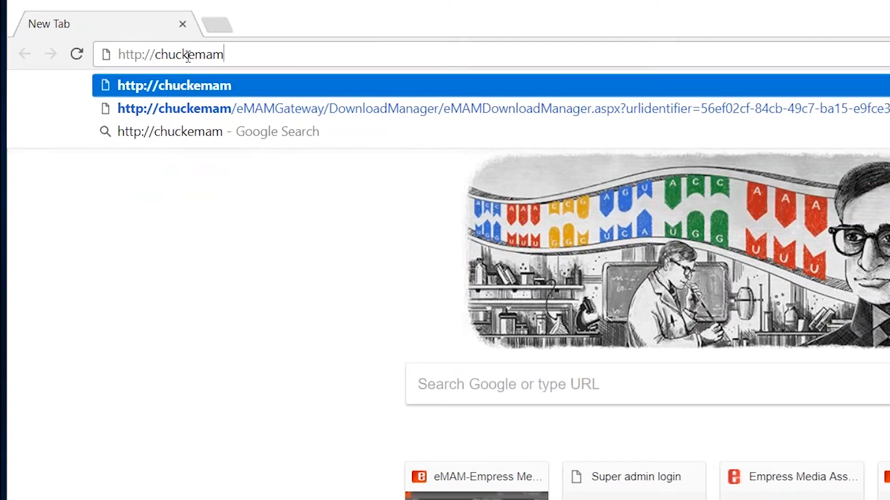
text(/)
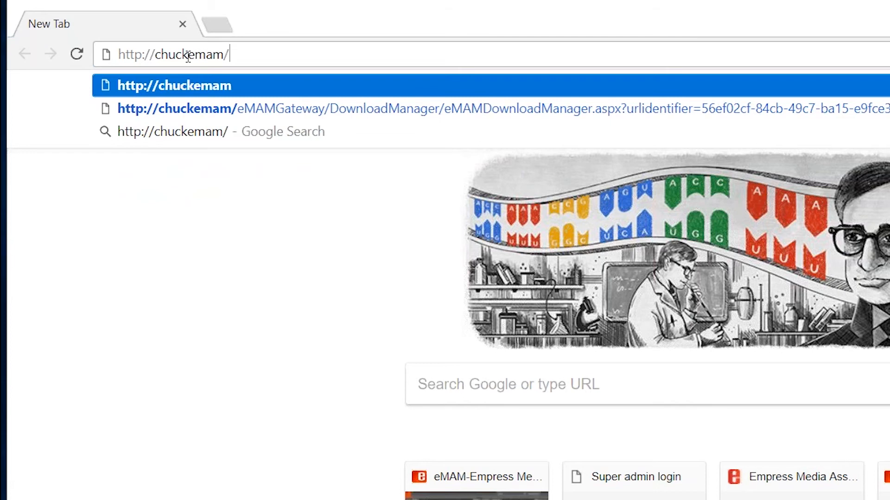
text(emamdirector)
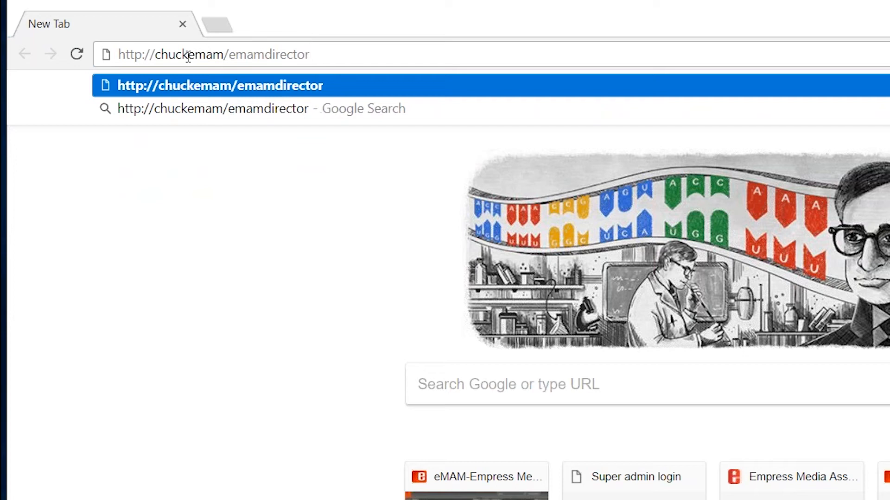
text(/)
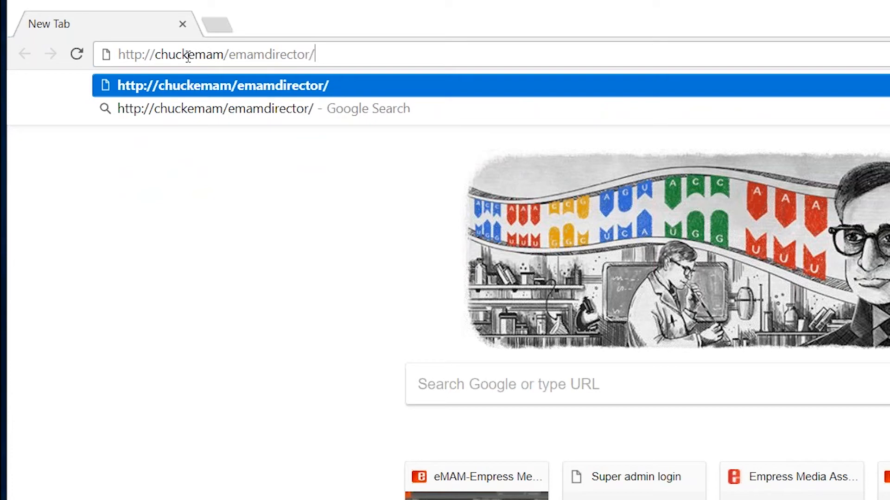
text(pan)
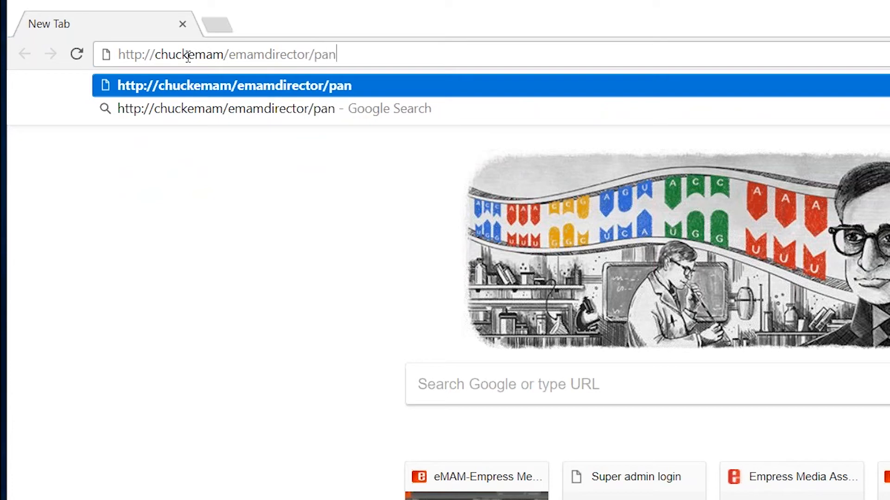
text(els/)
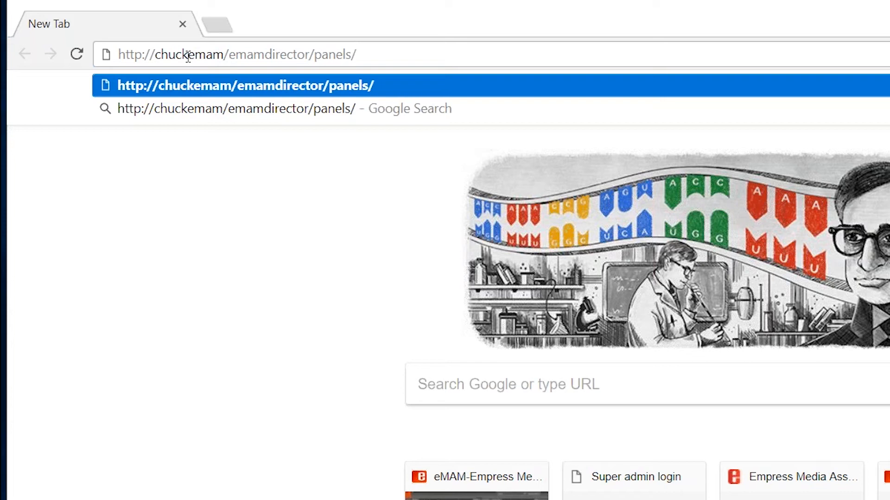
text(down)
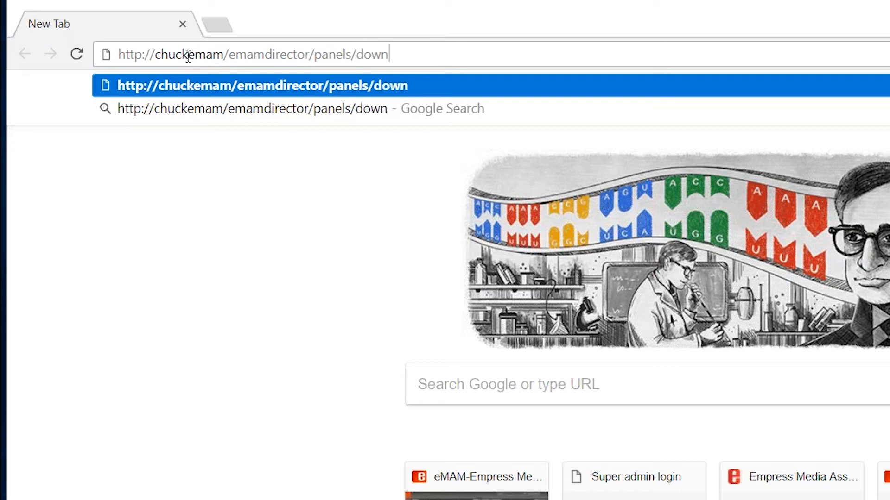
text(load)
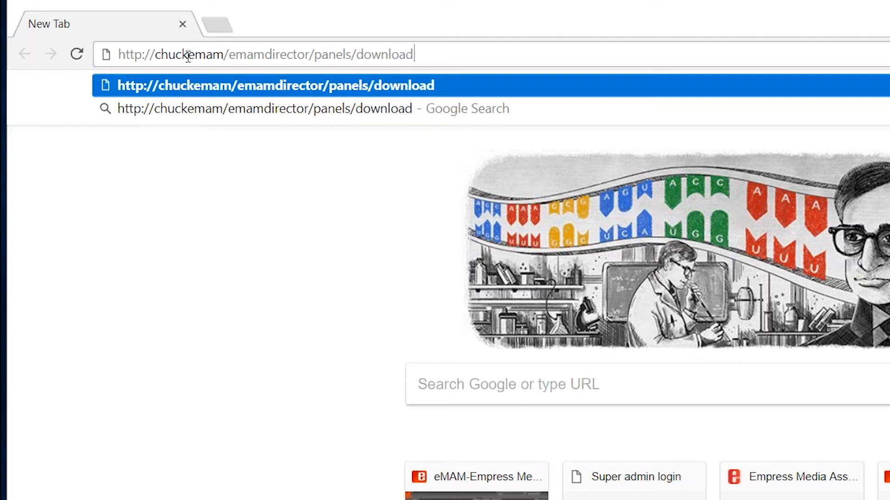
text(.)
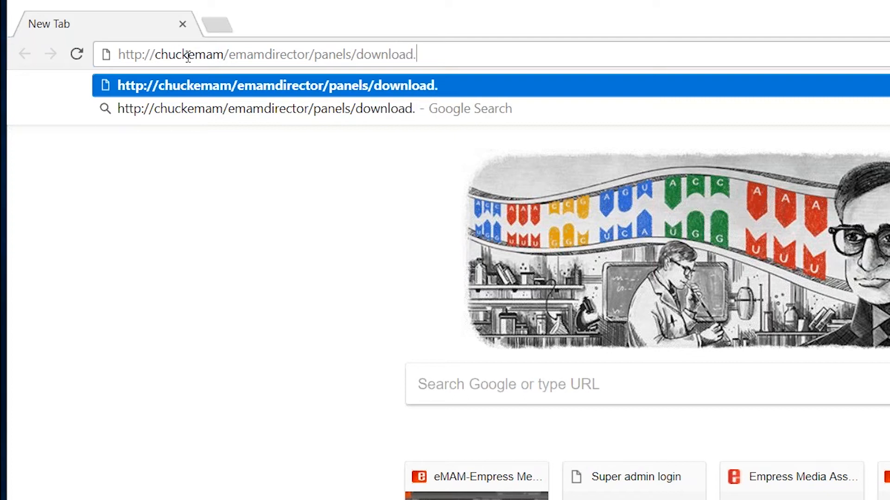
text(htm)
Load the eMAM Panel Download page listing Premiere Pro, After Effects and InDesign panels.
key(Return)
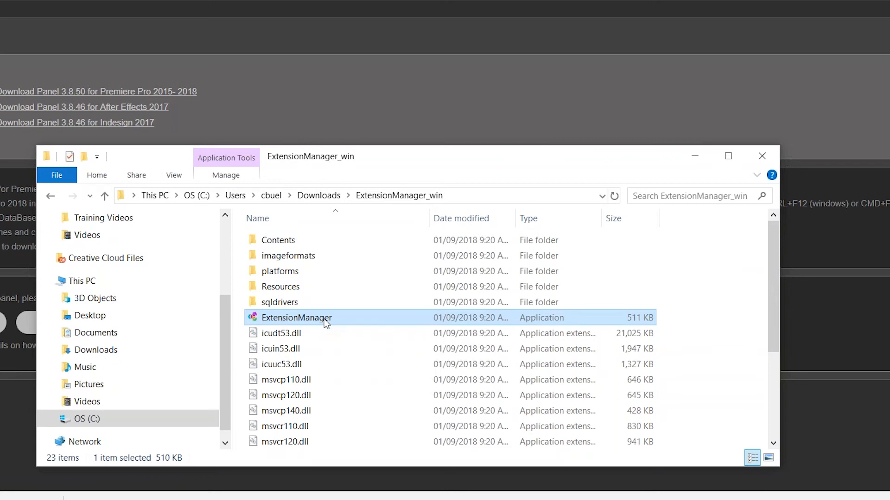
Run the extracted ExtensionManager application as administrator.
right_click(326, 323)
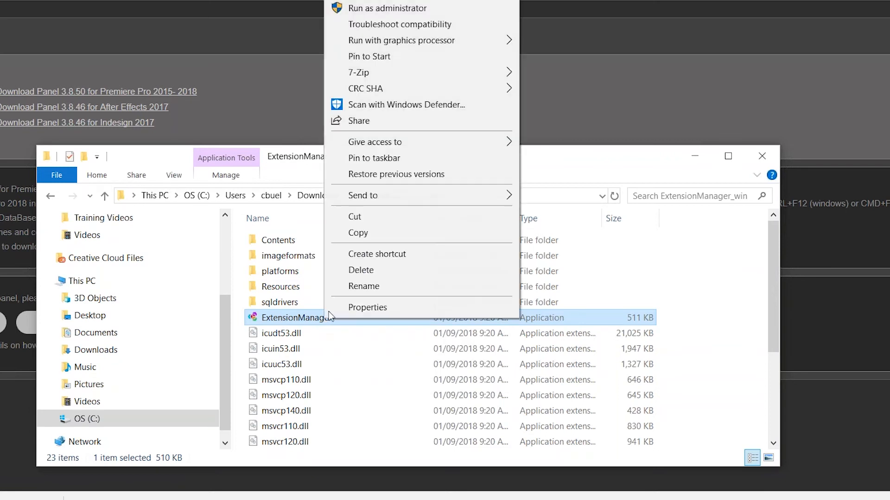
click(401, 11)
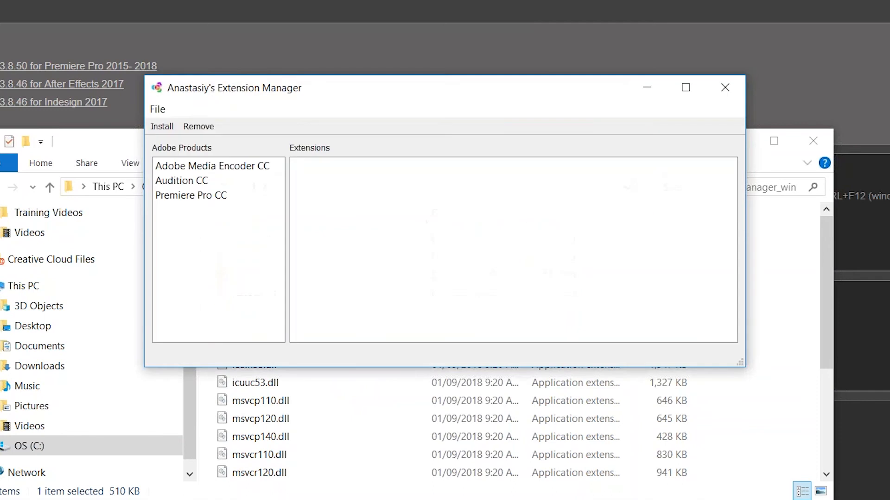
Install eMAMPanel.zxp from the Downloads folder into Premiere Pro CC via the Extension Manager.
click(194, 205)
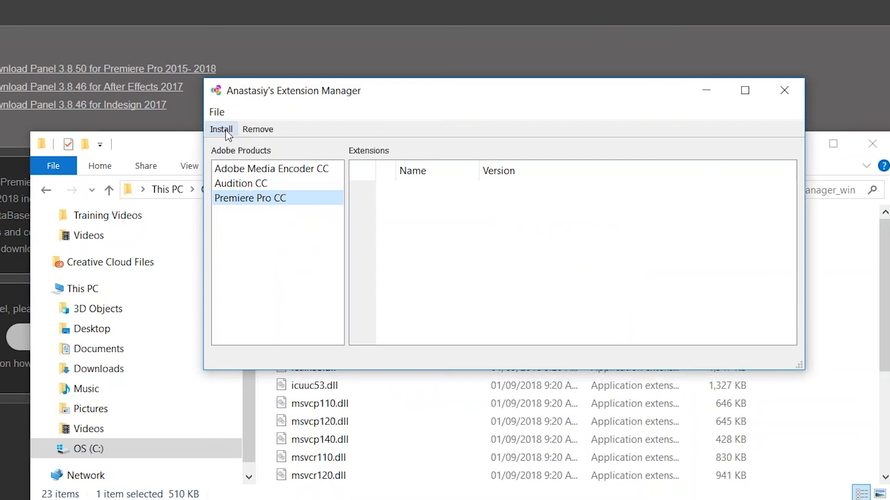
click(223, 129)
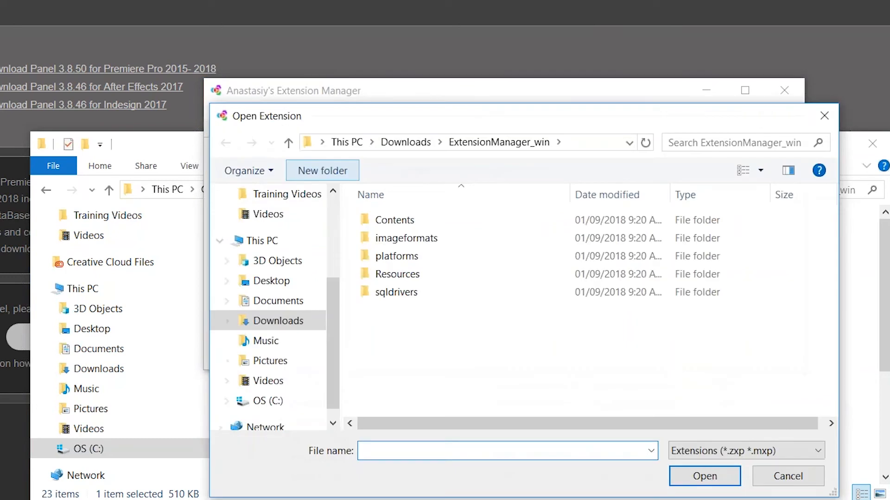
click(419, 143)
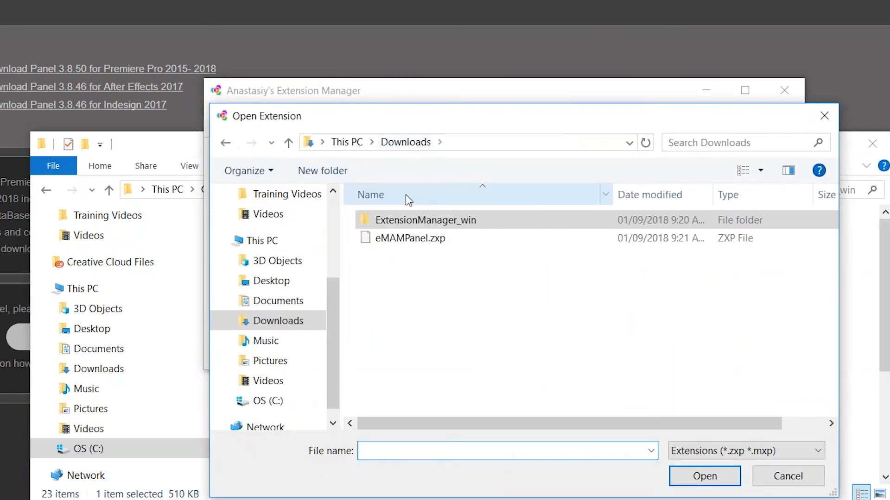
click(409, 241)
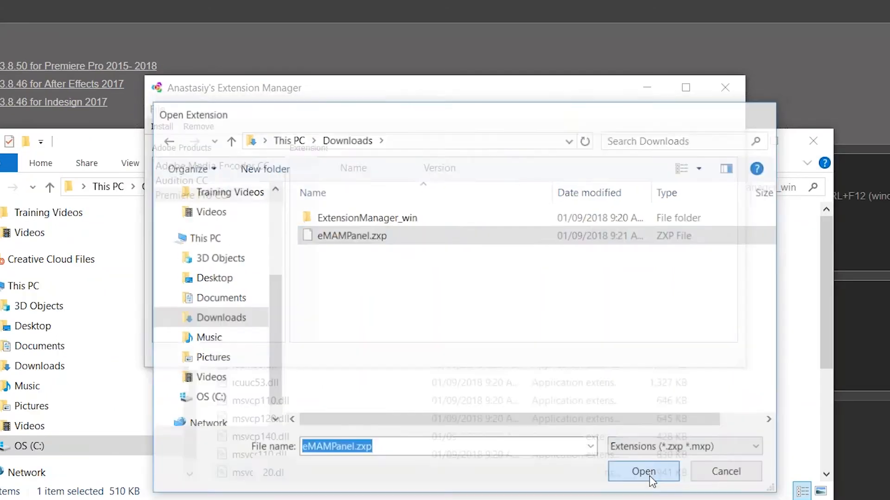
click(705, 476)
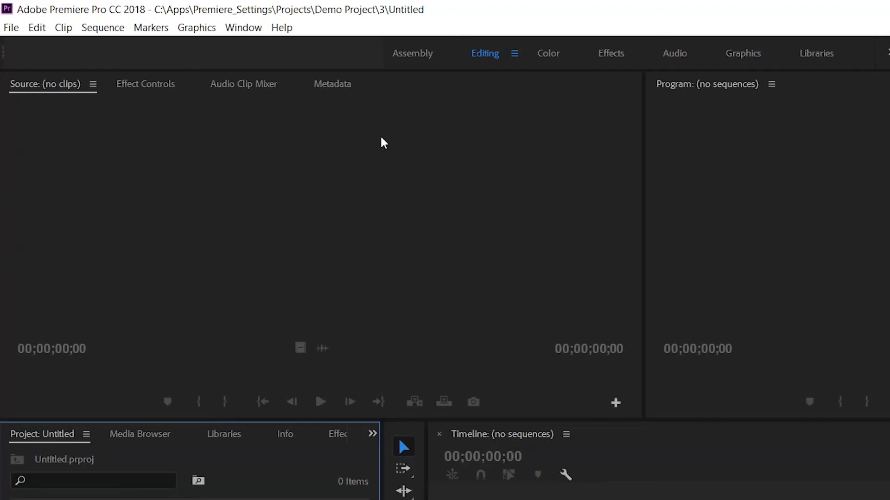
Open the eMAM panel from Window > Extensions and dock it in the Source panel group.
click(243, 28)
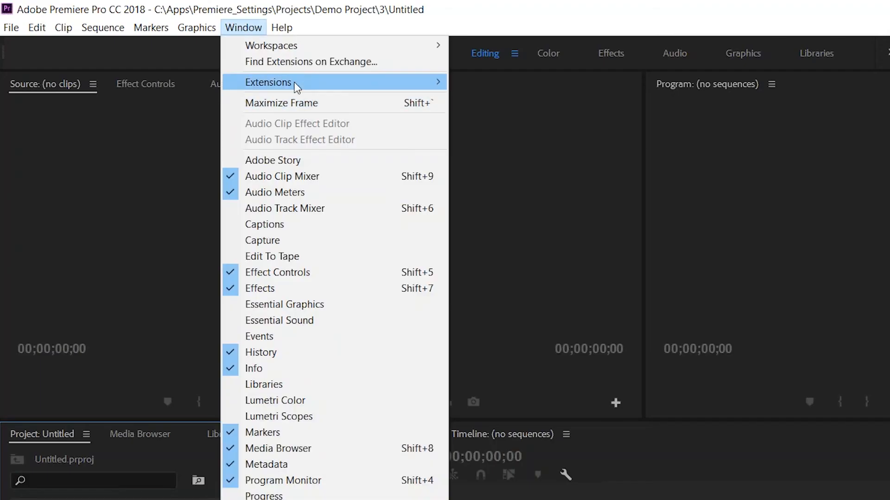
mouse_move(294, 82)
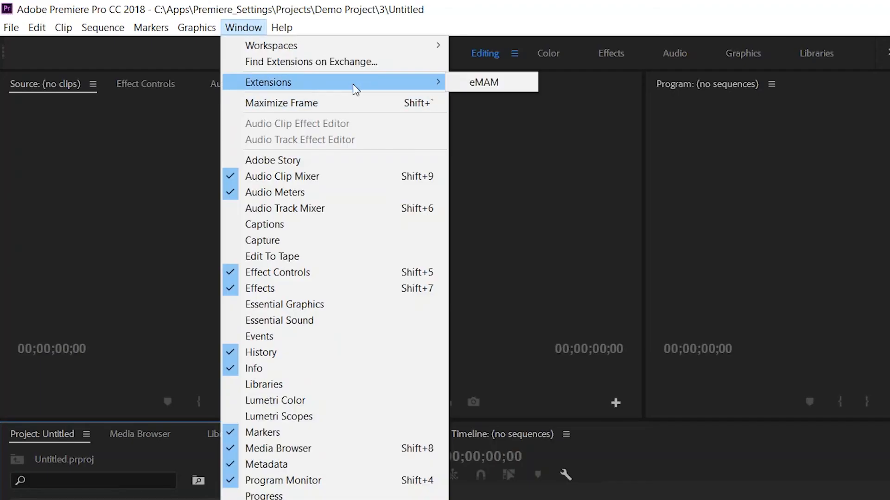
click(482, 82)
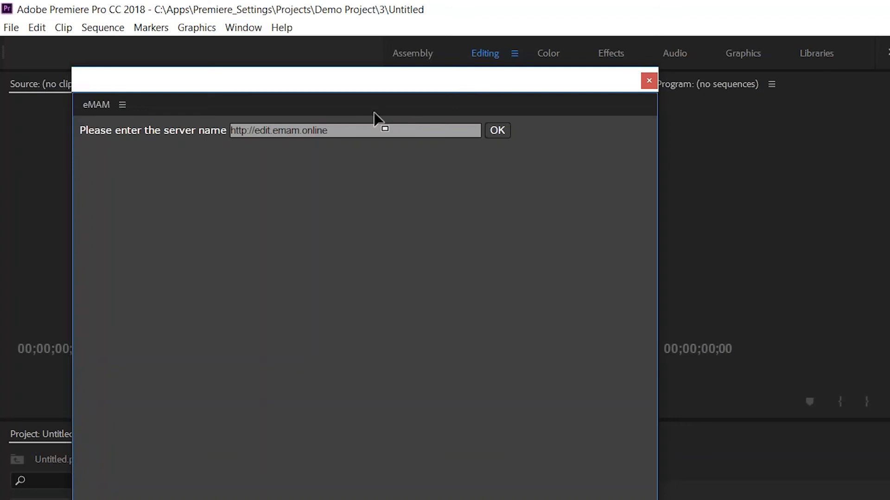
drag(373, 113, 302, 95)
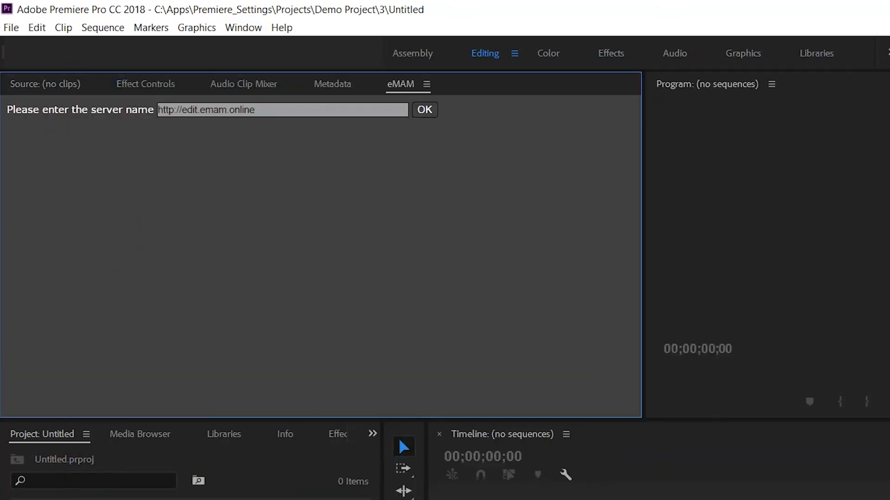
Replace the eMAM server name with chuckemam and submit it.
click(269, 111)
drag(266, 111, 184, 116)
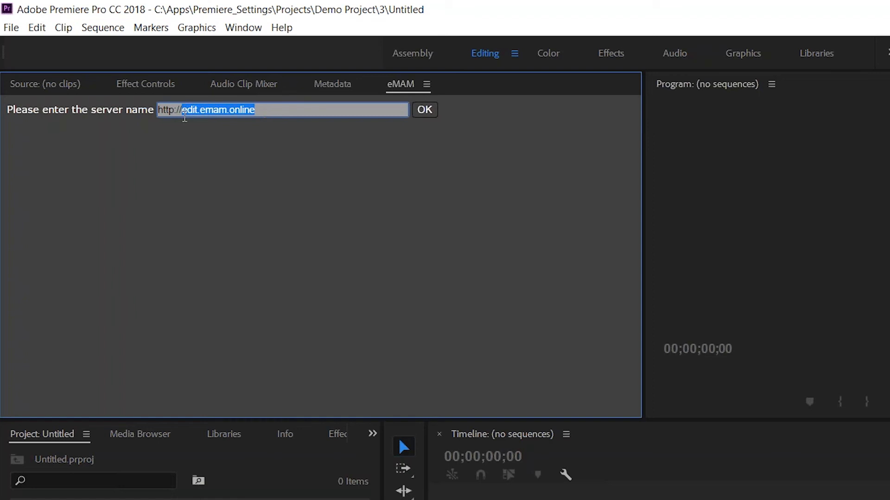
text(chuc)
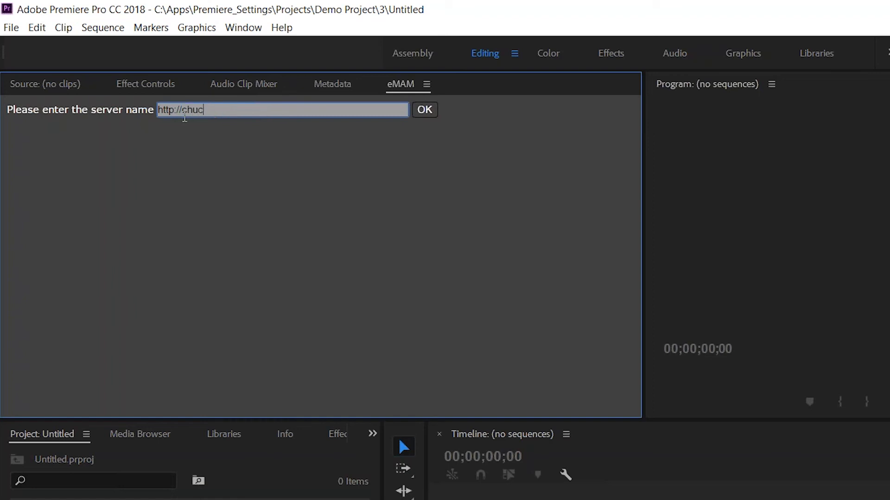
text(kemam)
key(Return)
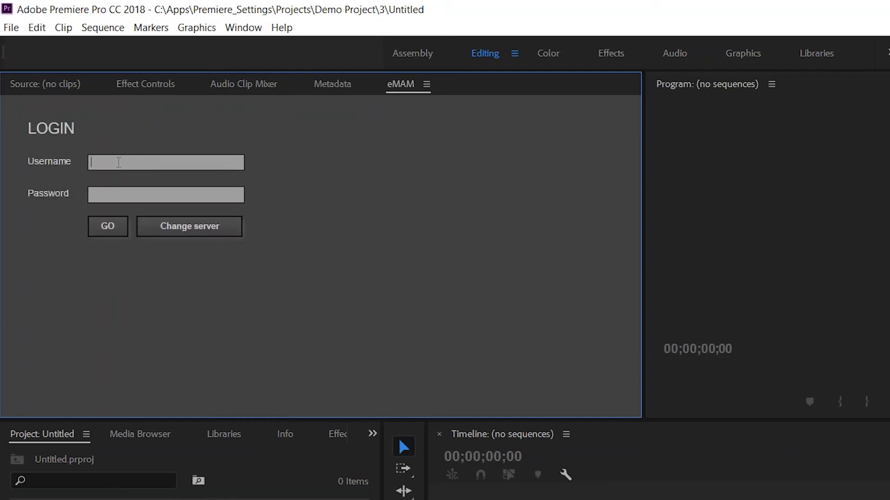
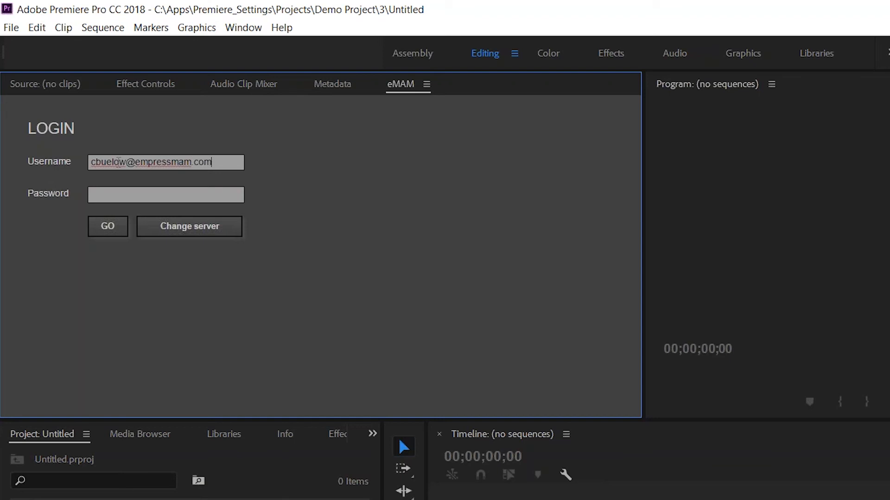
Log in to the eMAM panel with the account e-mail and password.
key(Tab)
text(•••••)
key(Return)
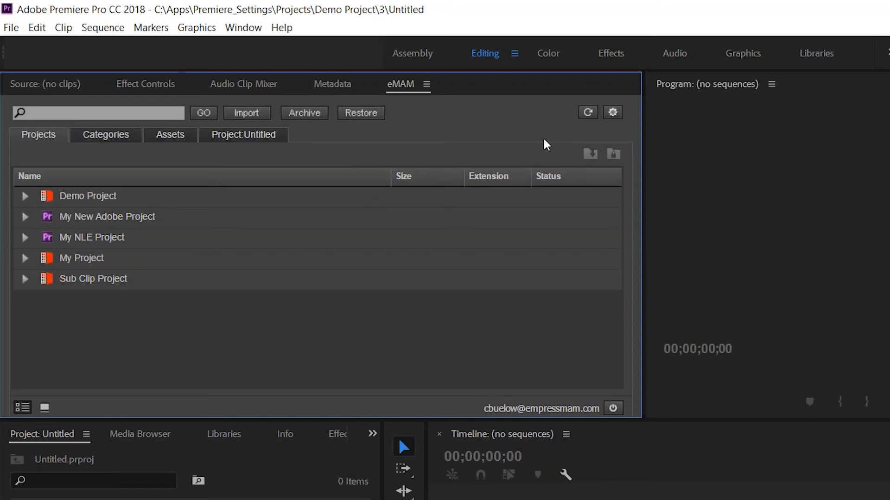
click(613, 114)
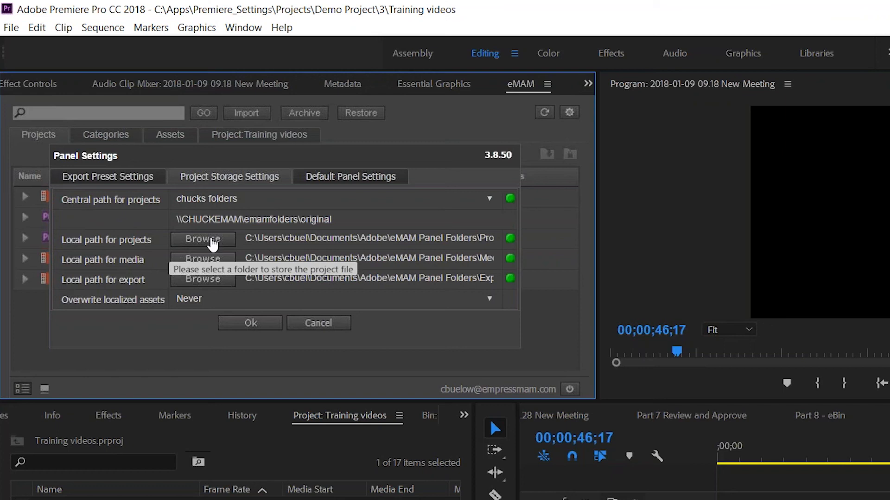
Pick the Project, Media and Export subfolders as eMAM's local project, media and export paths.
click(212, 239)
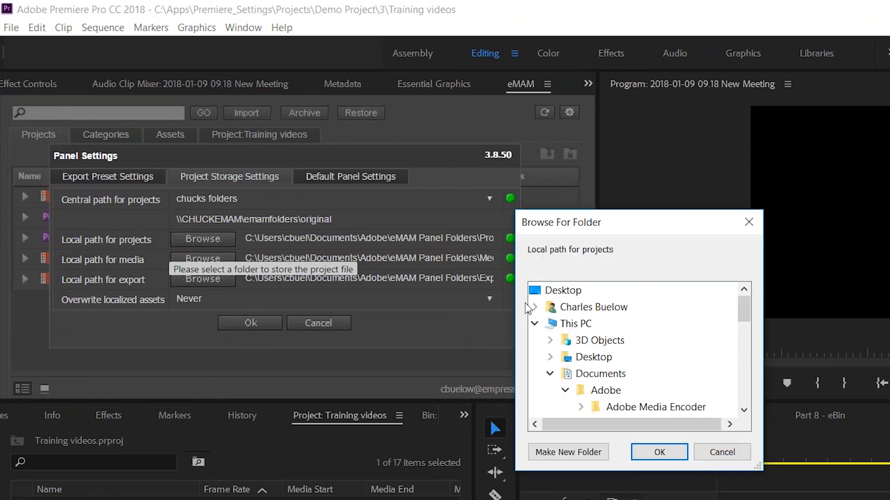
scroll(620, 388, down, 1)
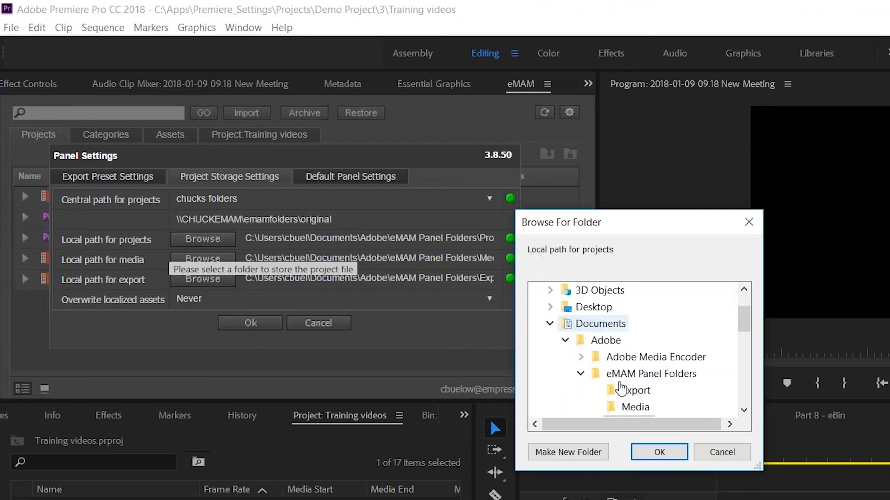
scroll(619, 384, down, 1)
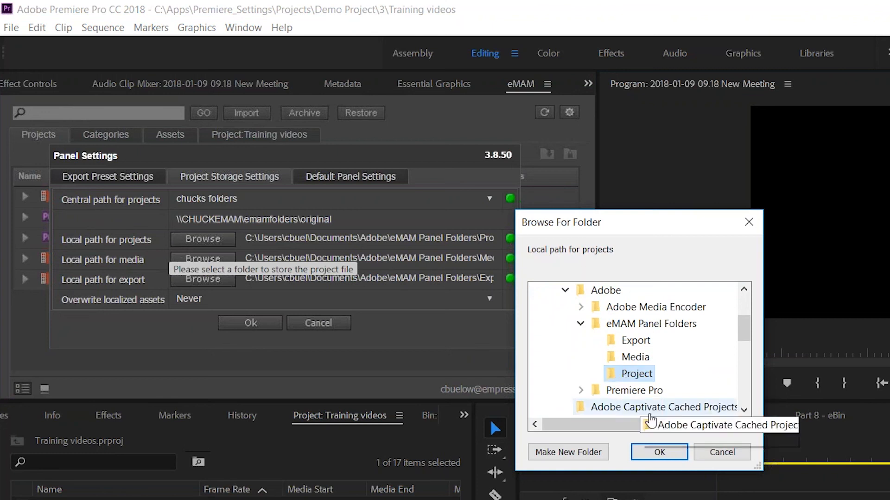
click(664, 455)
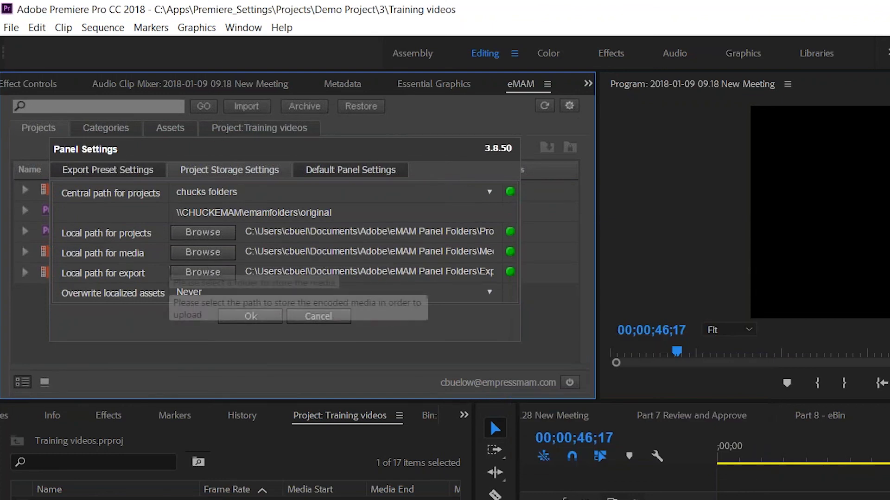
click(206, 253)
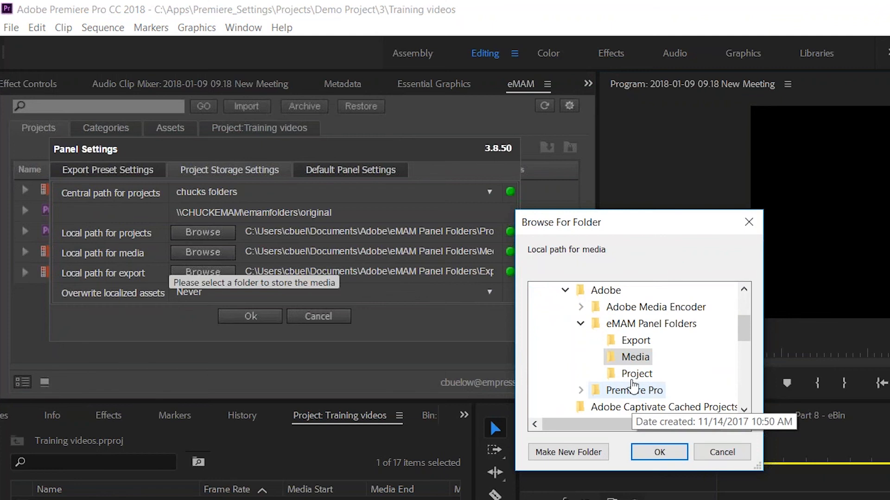
click(660, 453)
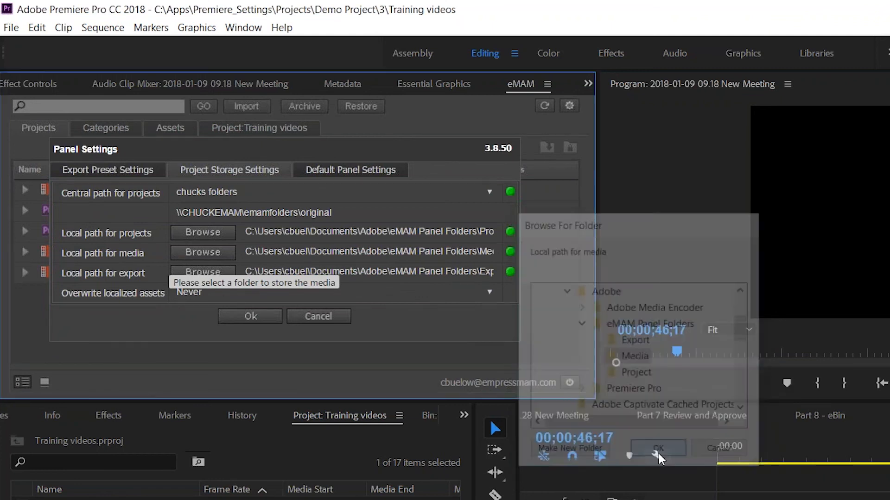
click(203, 272)
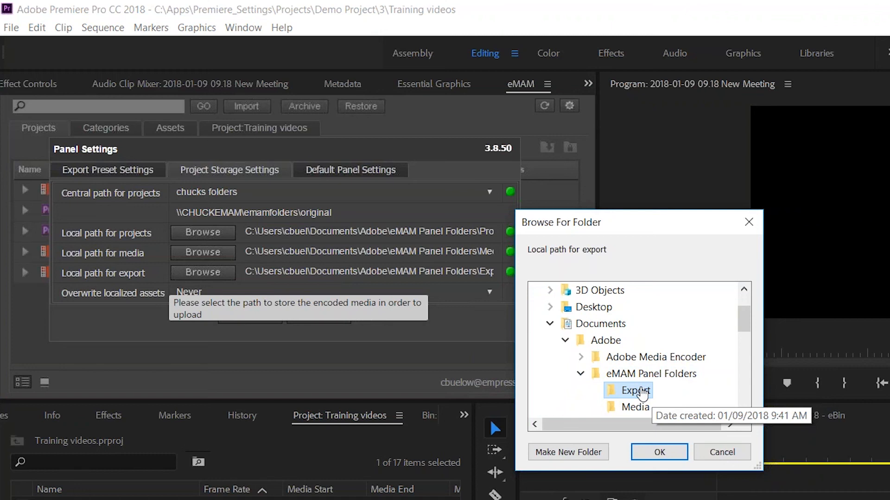
click(658, 452)
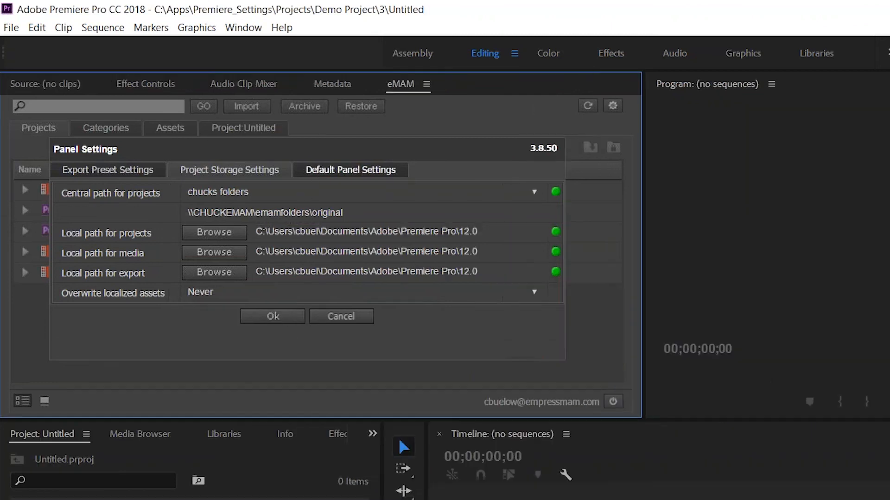
click(350, 170)
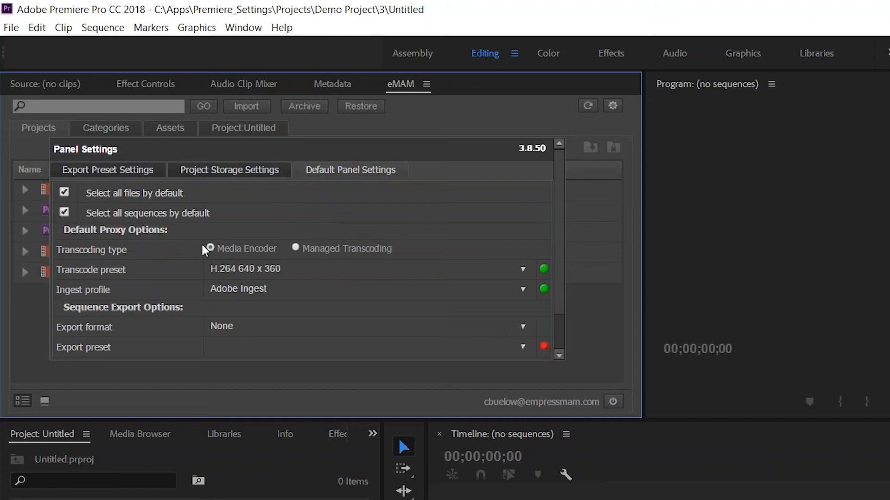
Keep H.264 640 x 360 as the proxy transcode preset and Adobe Ingest as the ingest profile.
click(241, 271)
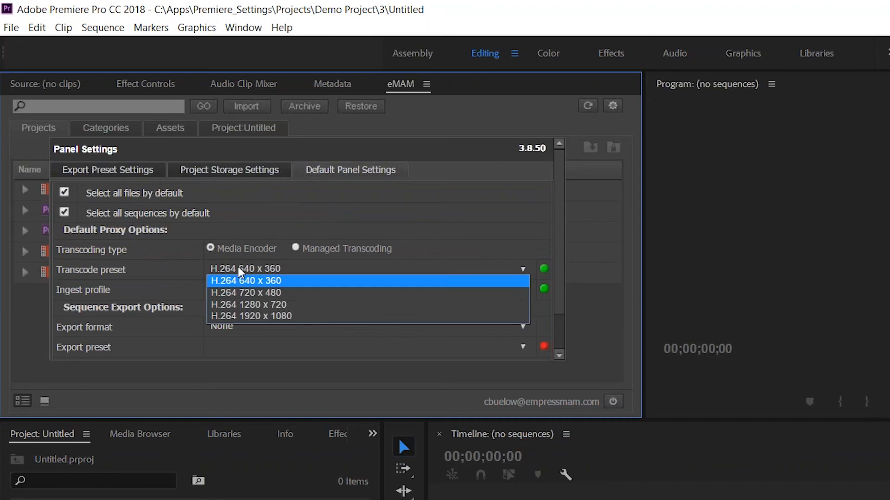
click(240, 271)
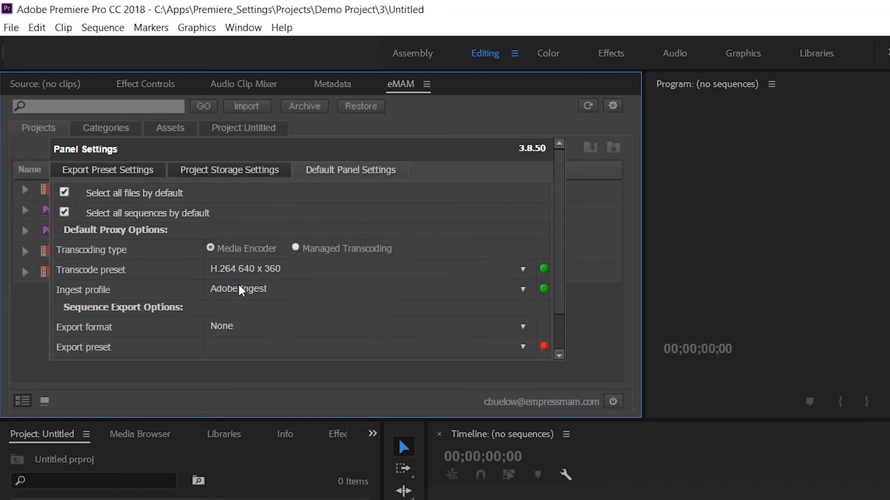
click(240, 288)
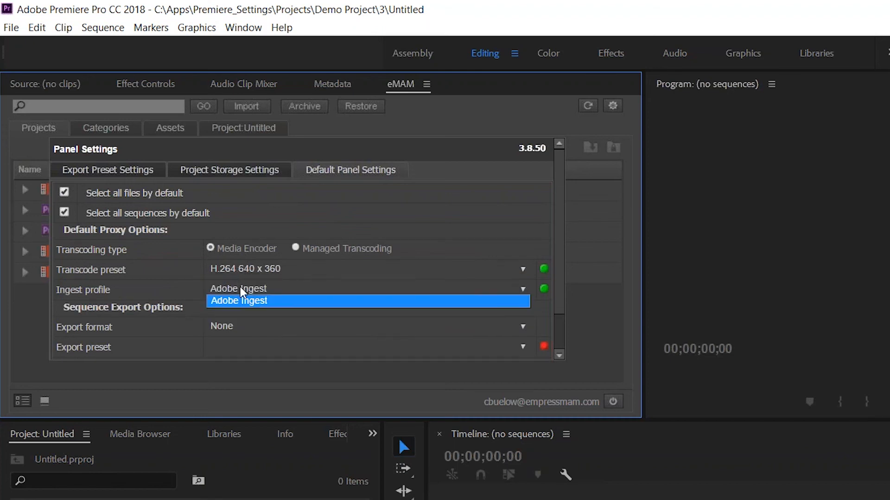
click(240, 287)
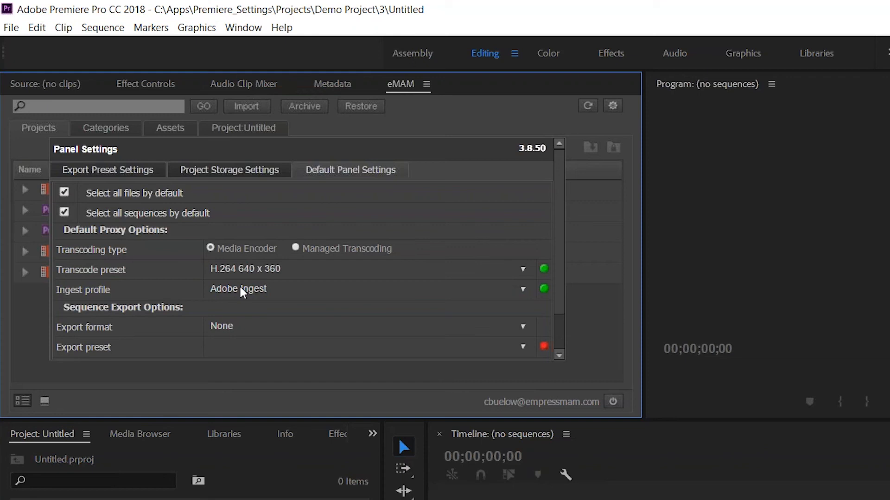
Set the sequence export format to MPEG4 with the 3GPP 176 x 144 H.263 export preset.
click(232, 327)
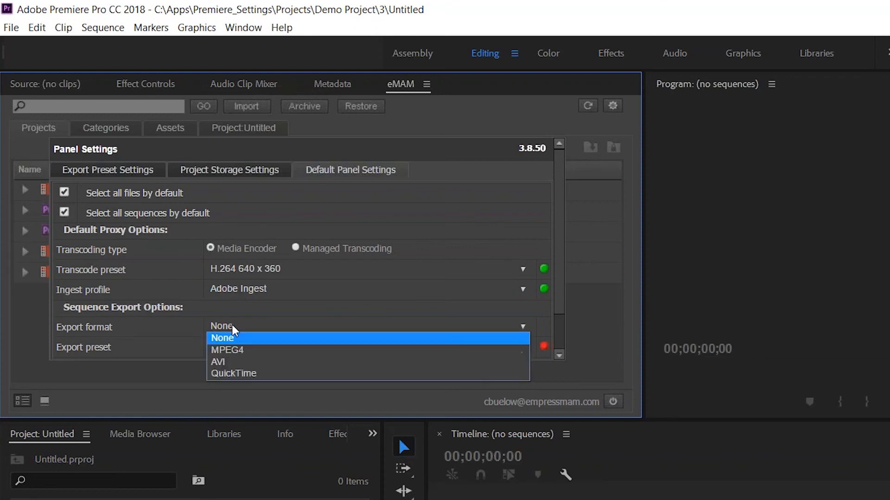
click(242, 350)
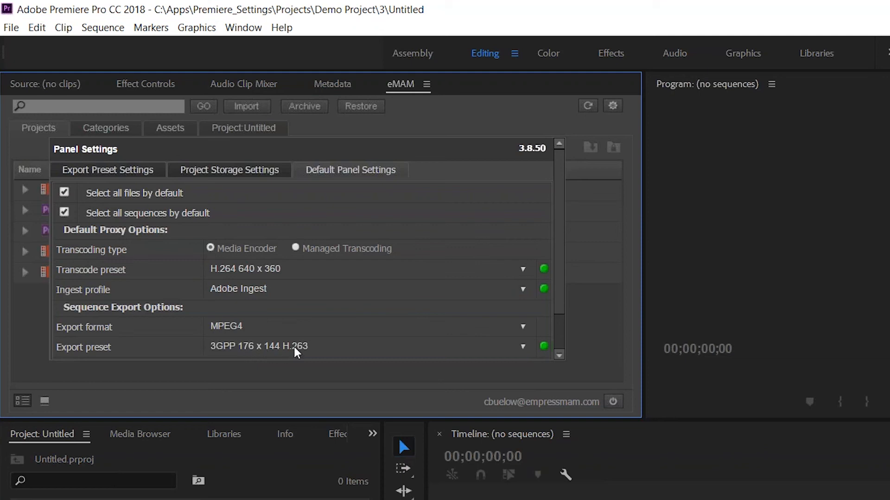
click(315, 348)
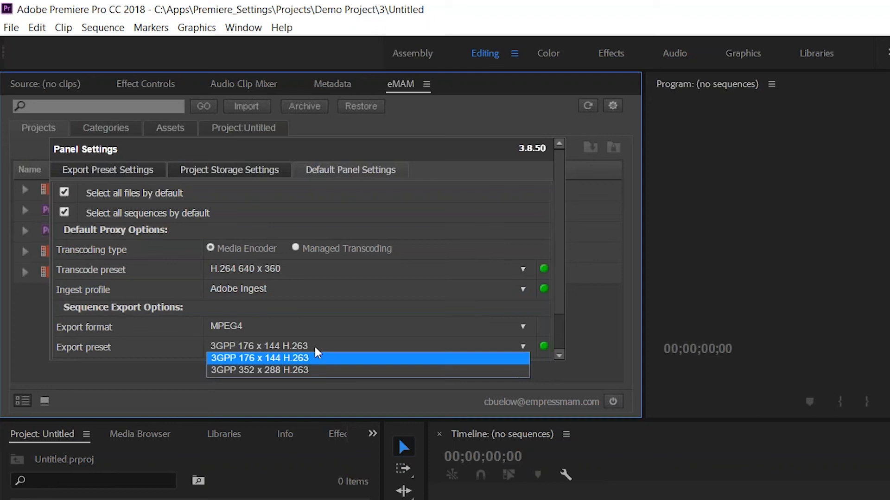
click(315, 348)
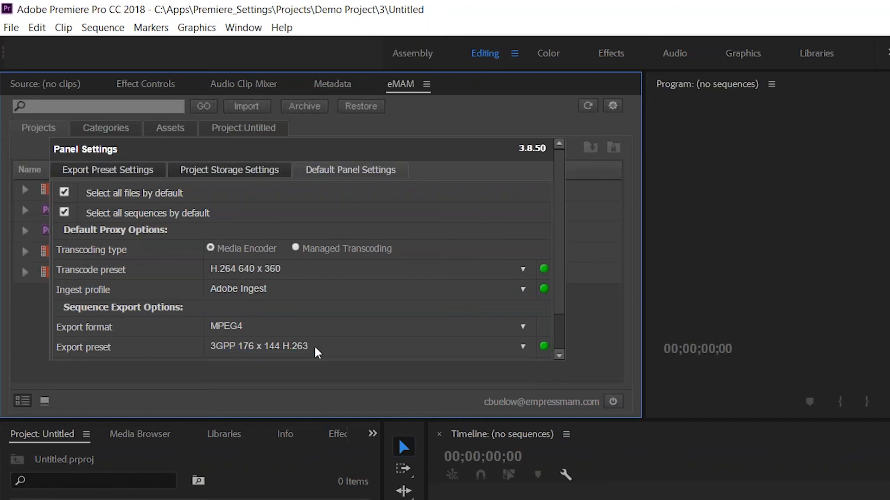
scroll(342, 326, down, 2)
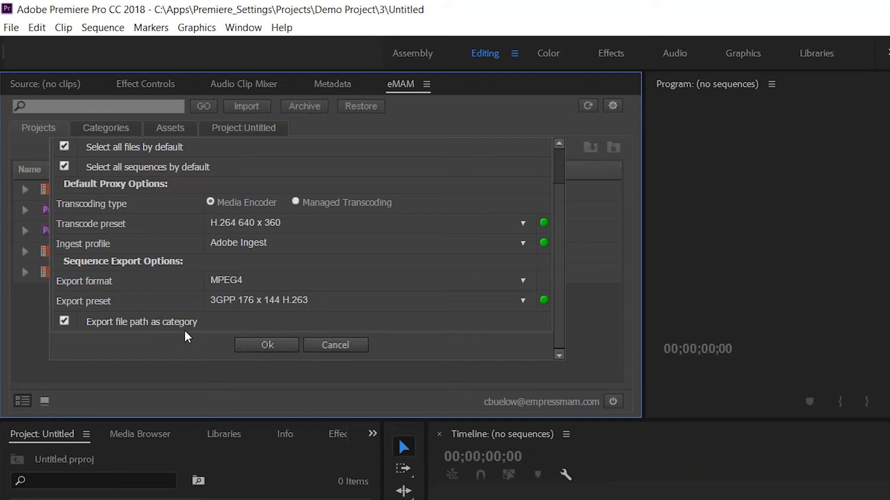
Confirm the eMAM Panel Settings with Ok so the defaults are saved and the dialog closes.
click(278, 348)
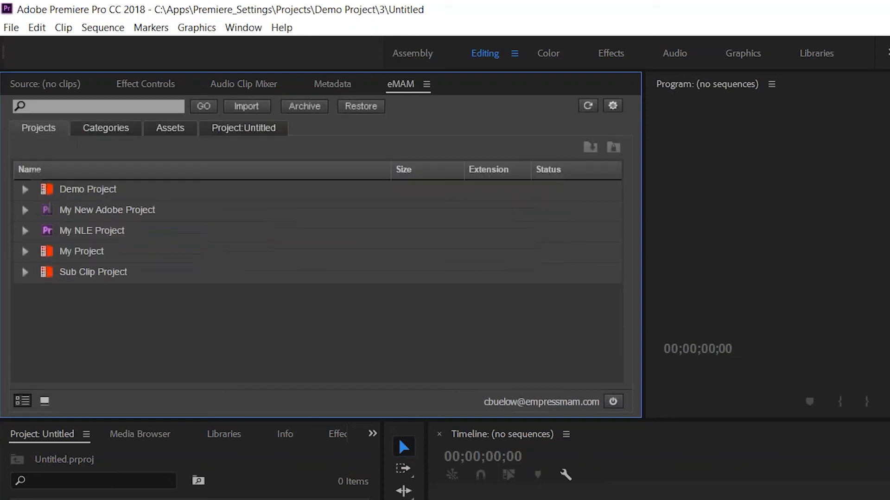